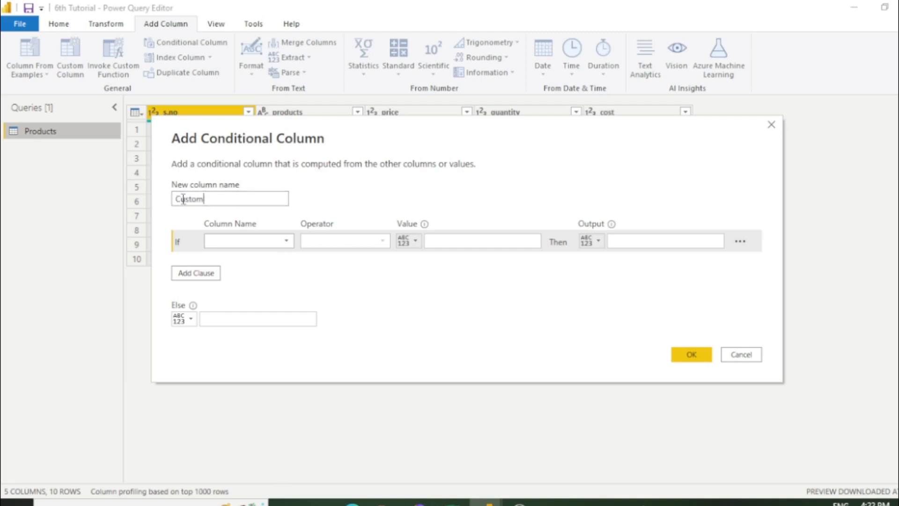
# Step: Name the new conditional column rating and set its condition to quantity equals 10
pyautogui.press('BackSpace')
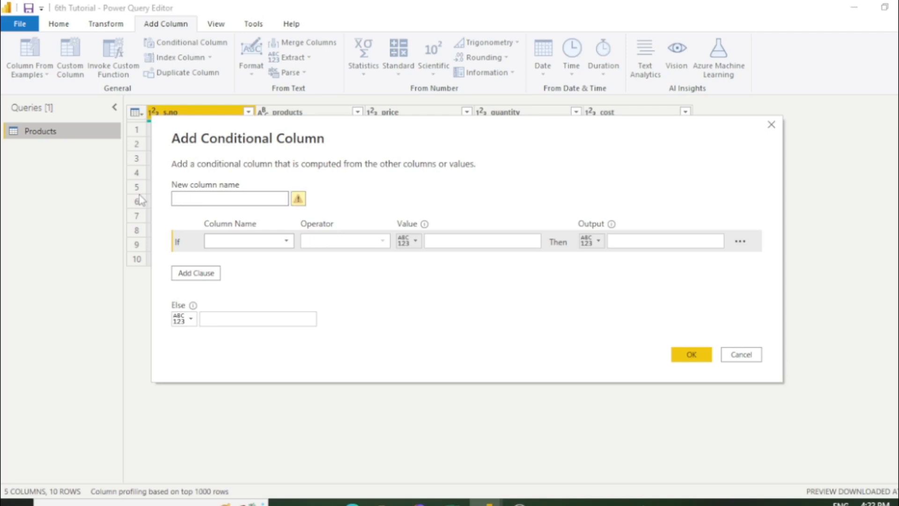
pyautogui.write('rating')
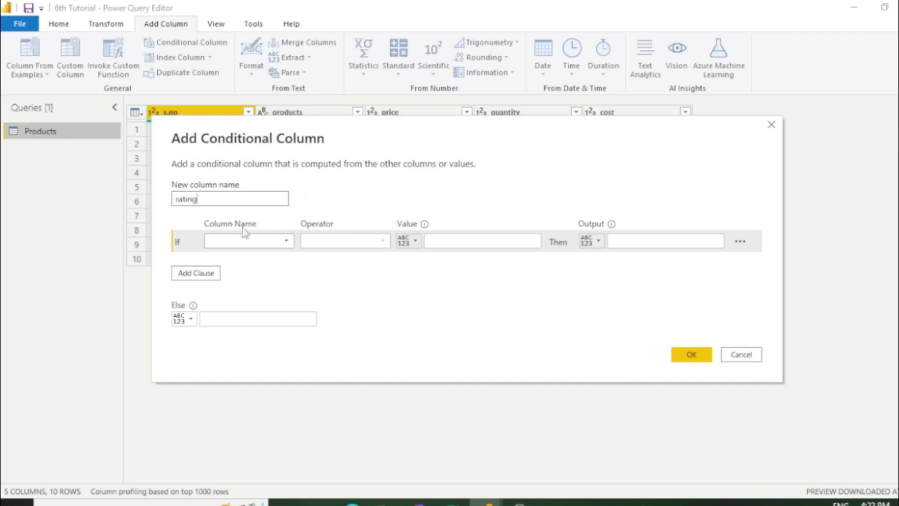
pyautogui.click(265, 247)
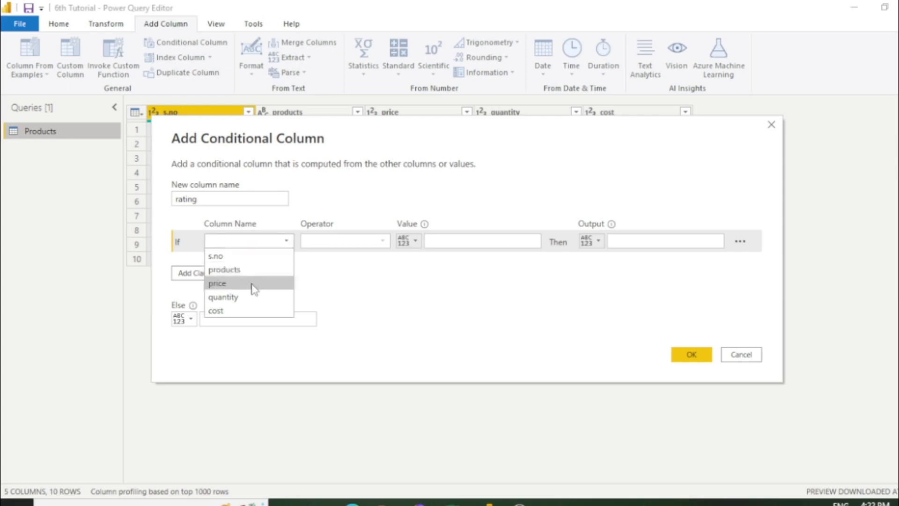
pyautogui.click(242, 298)
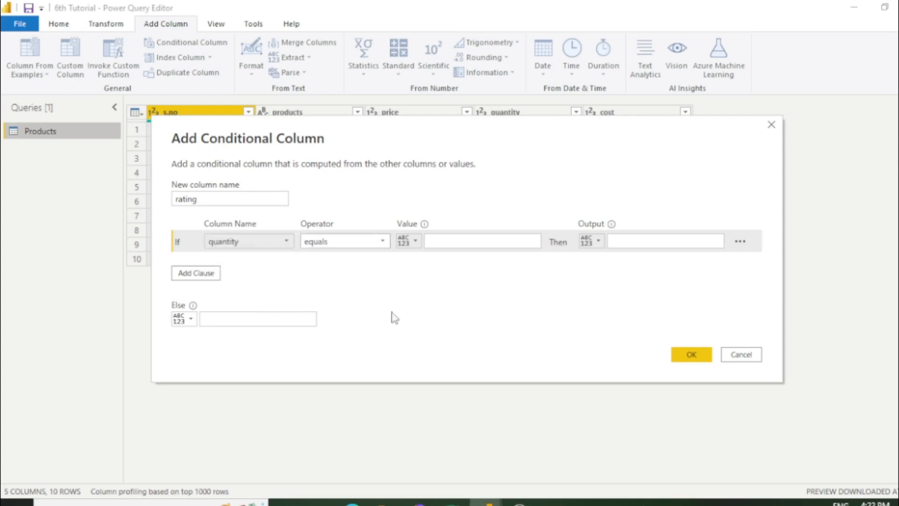
pyautogui.click(379, 246)
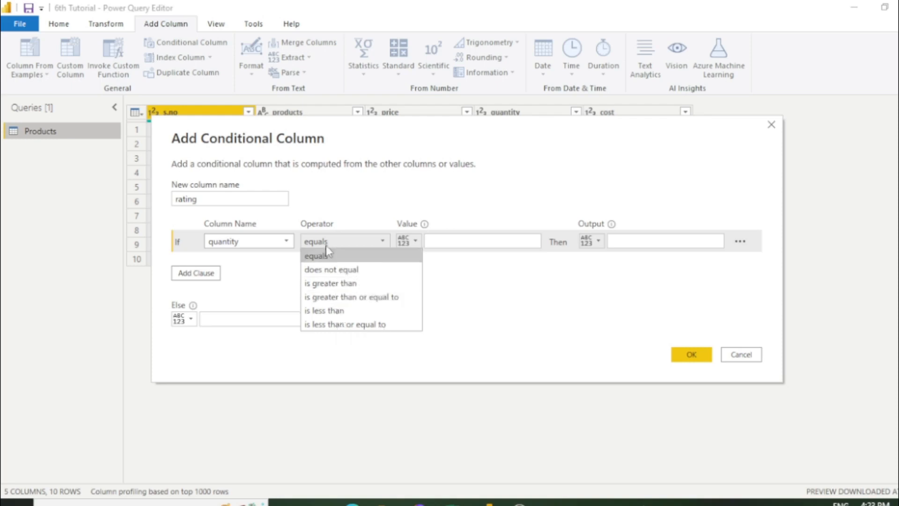
pyautogui.click(331, 258)
pyautogui.click(505, 240)
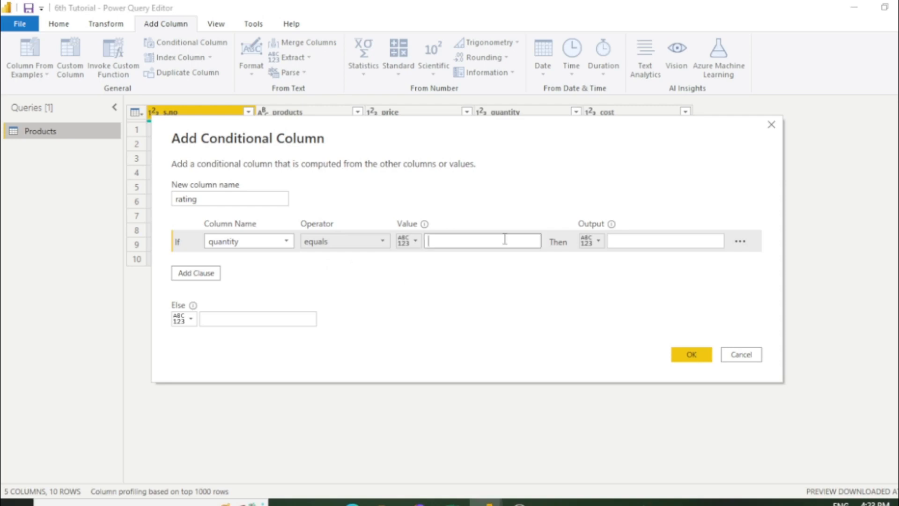
pyautogui.write('10')
# Step: Set the condition's output to good and the else value to bad, and create the rating column
pyautogui.click(652, 239)
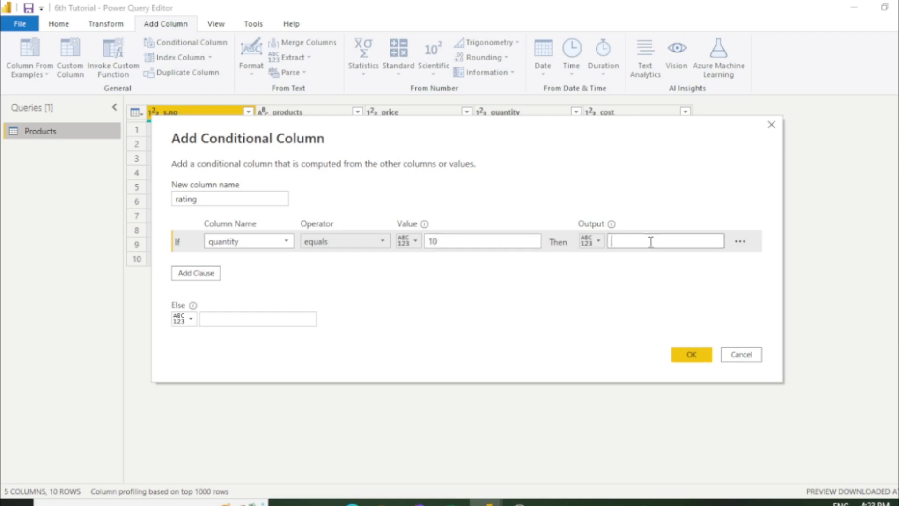
pyautogui.write('good')
pyautogui.press('BackSpace')
pyautogui.write('d')
pyautogui.click(243, 317)
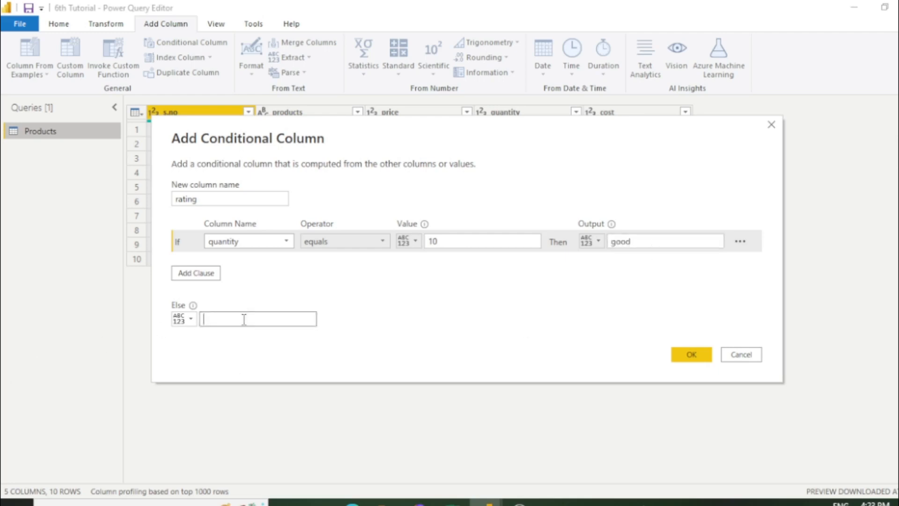
pyautogui.write('bad')
pyautogui.click(690, 361)
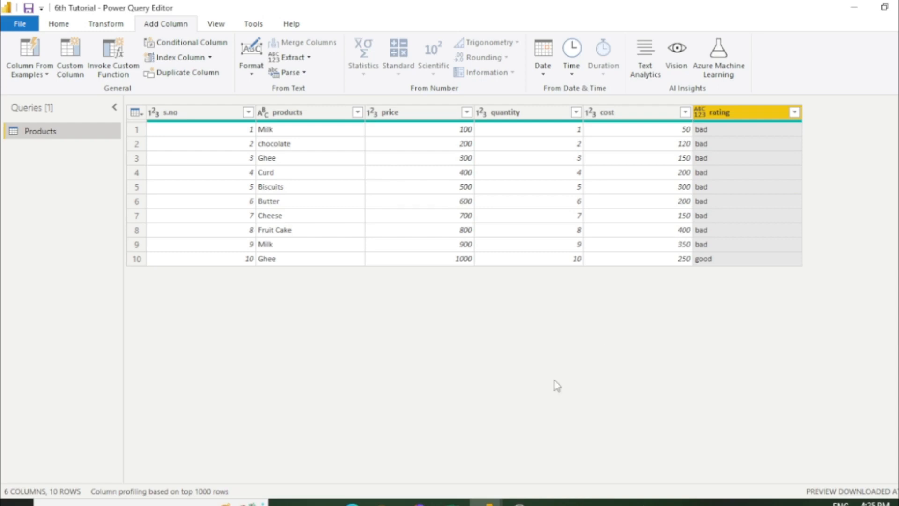
# Step: Start a new custom column and name it Revenue
pyautogui.click(74, 75)
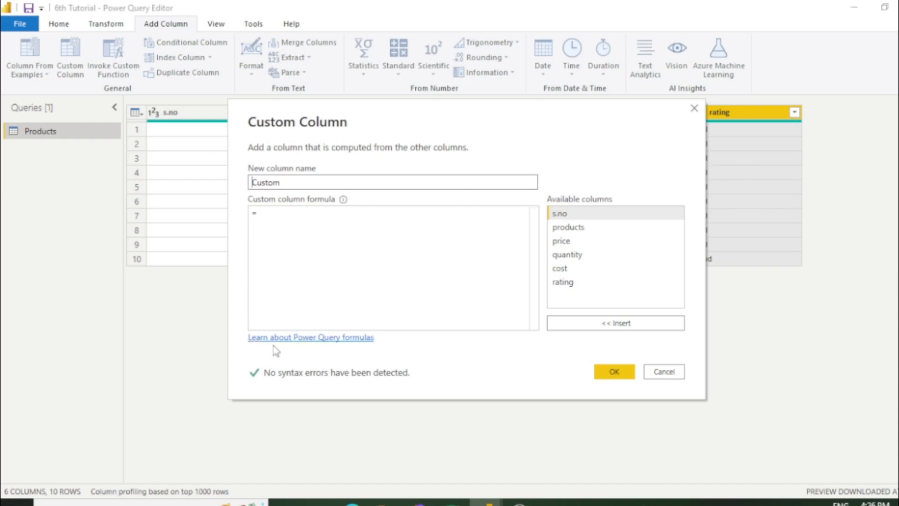
pyautogui.moveTo(288, 180); pyautogui.dragTo(198, 178)
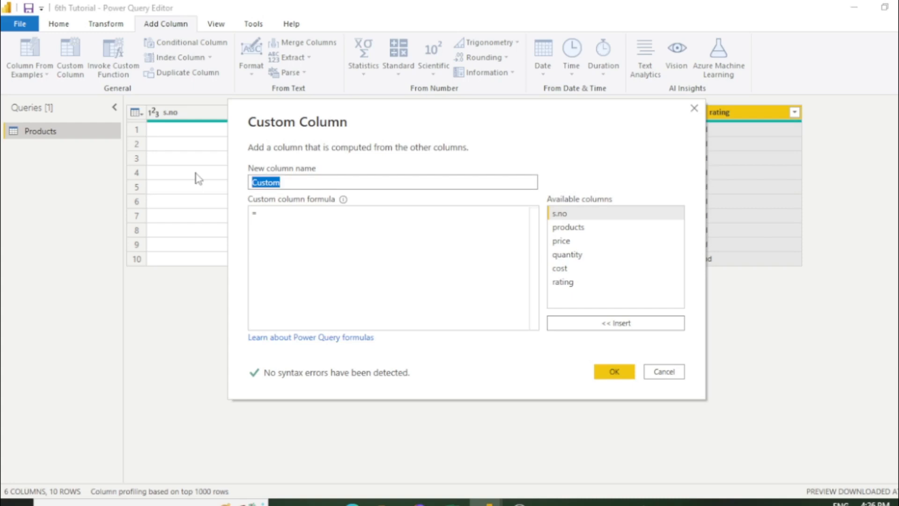
pyautogui.write('Revenu')
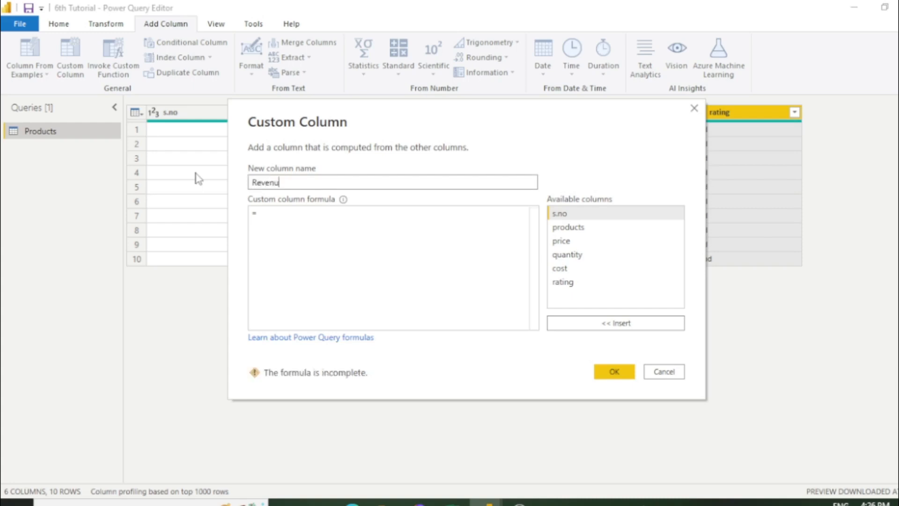
pyautogui.write('e')
# Step: Enter the formula [price]*[quantity] for the Revenue column and create it
pyautogui.click(279, 216)
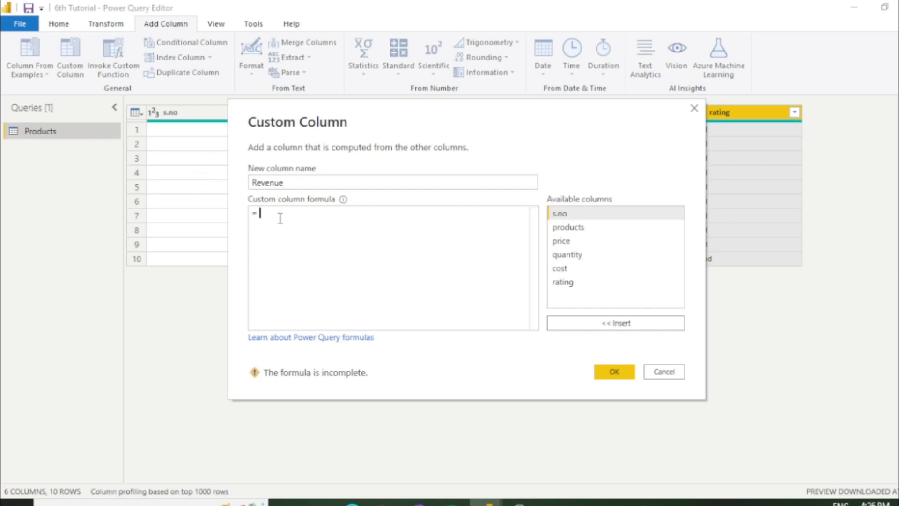
pyautogui.click(569, 245)
pyautogui.doubleClick(570, 245)
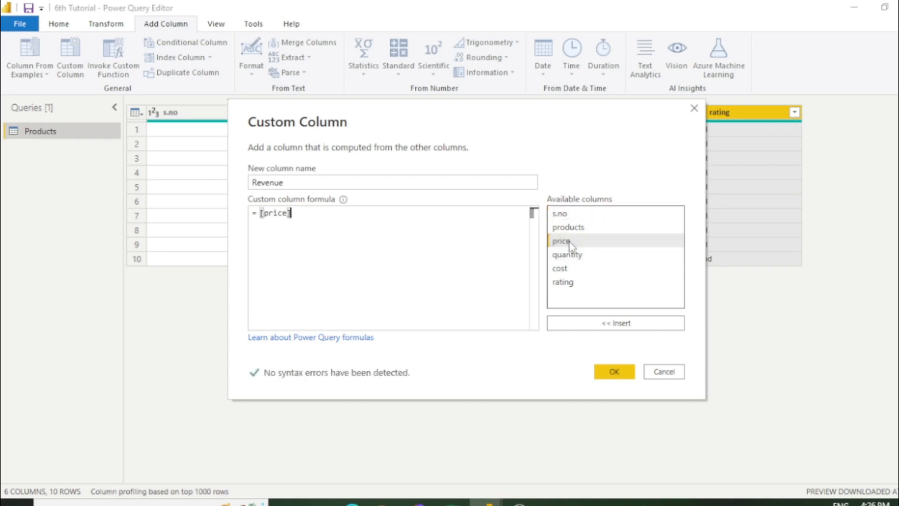
pyautogui.write('*')
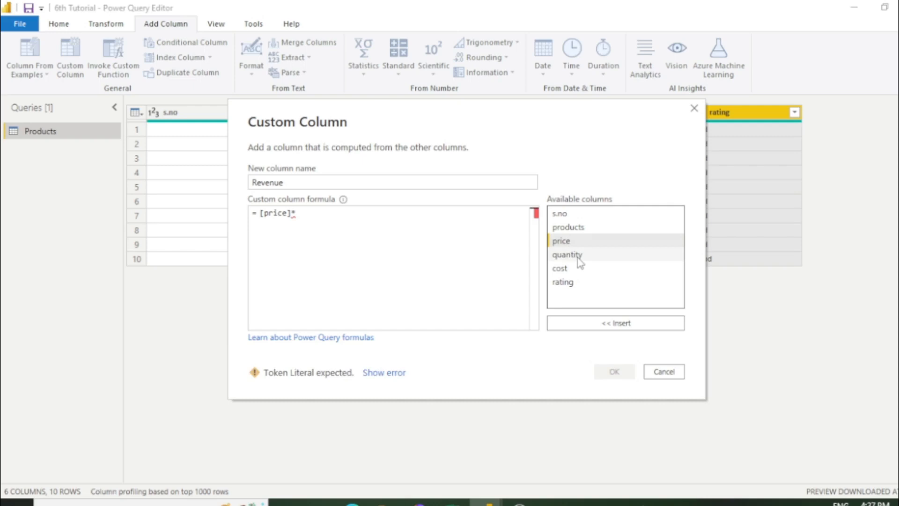
pyautogui.doubleClick(579, 258)
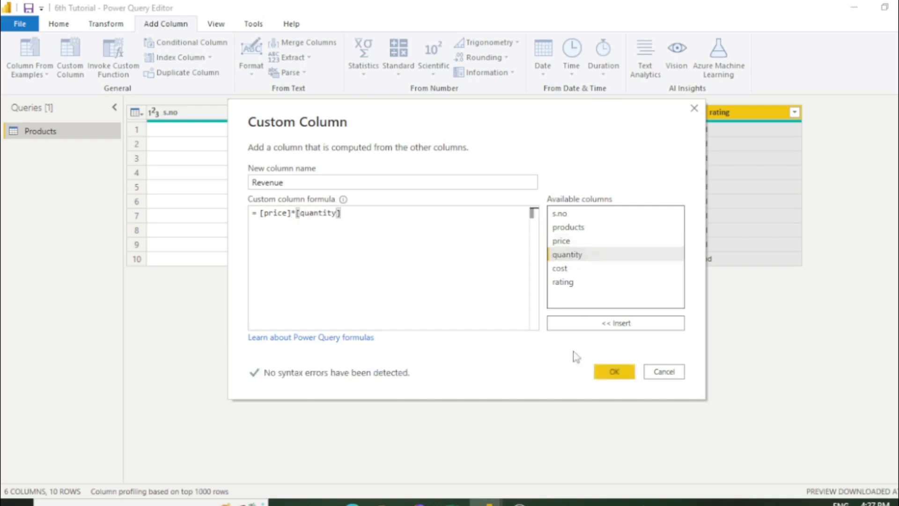
pyautogui.click(613, 375)
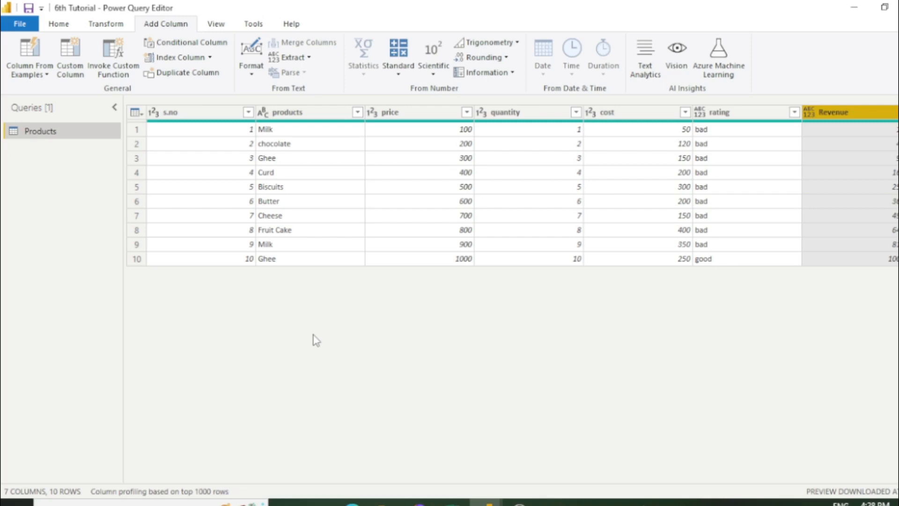
# Step: Add a new blank query alongside the Products query
pyautogui.click(61, 28)
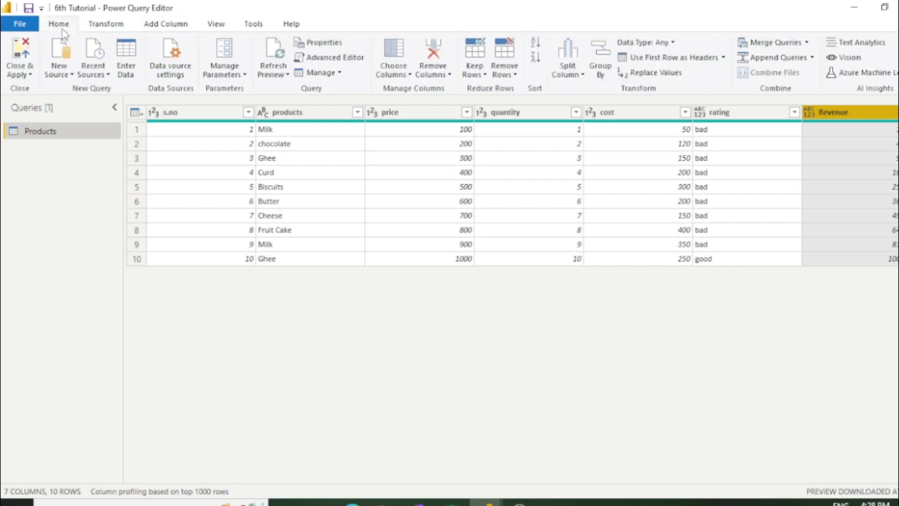
pyautogui.click(59, 72)
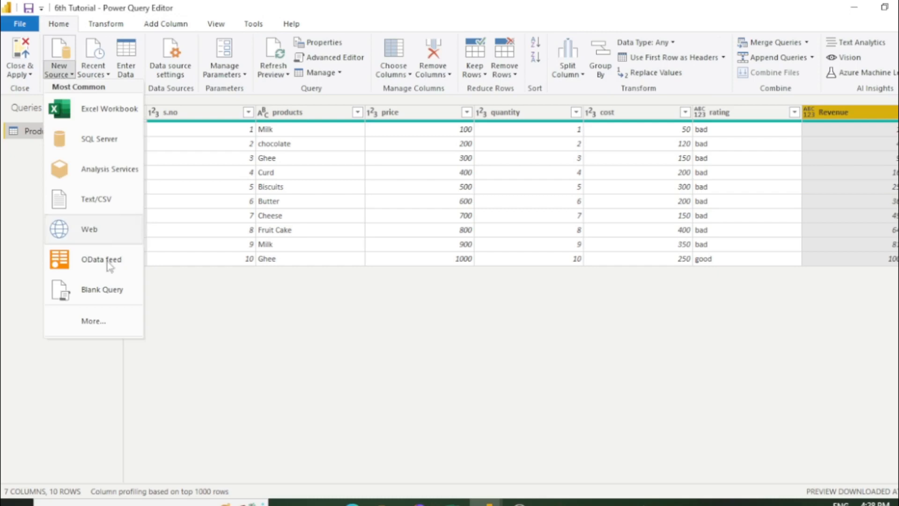
pyautogui.click(108, 291)
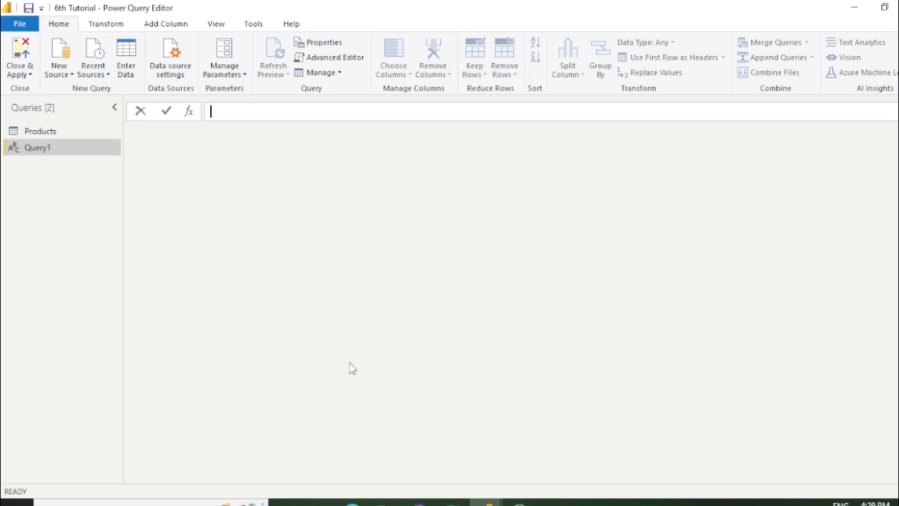
# Step: Begin the blank query's formula with the function parameters =(price as number,cost as number)
pyautogui.write('=')
pyautogui.write('{}')
pyautogui.write('price')
pyautogui.write(' as numb')
pyautogui.write('er,')
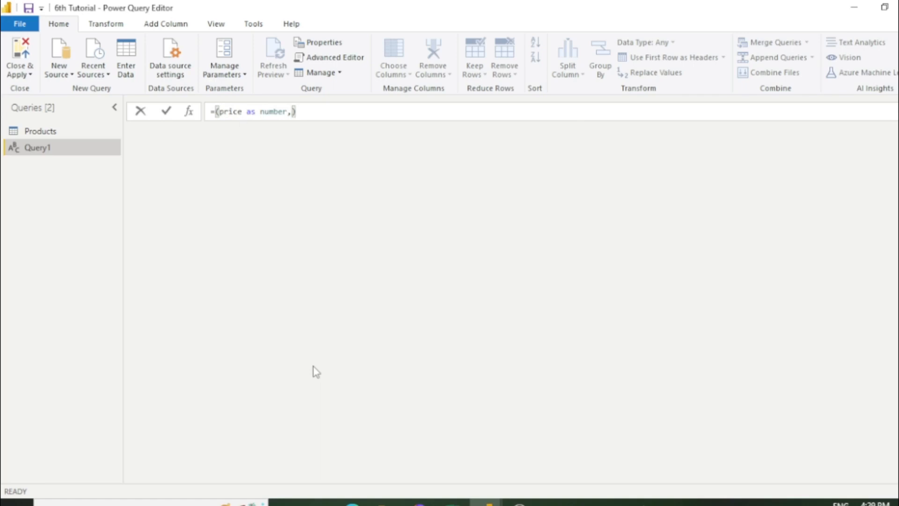
pyautogui.write('cos')
pyautogui.write('t as n')
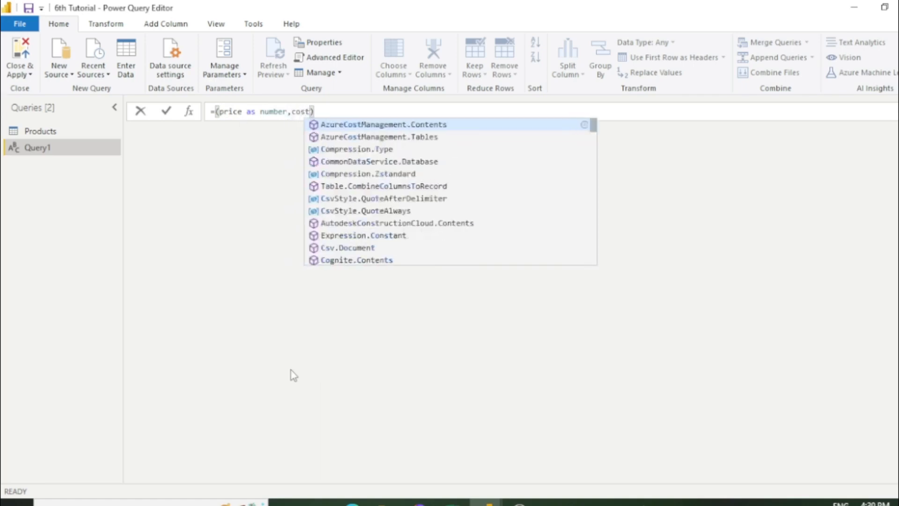
pyautogui.write('umber')
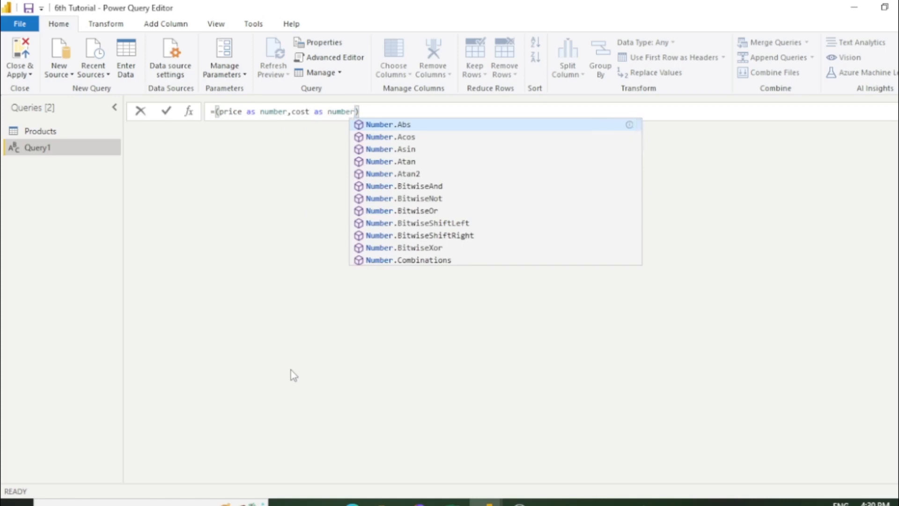
# Step: Complete the function formula with =>price-cost after the parameter list and commit it
pyautogui.write(')=')
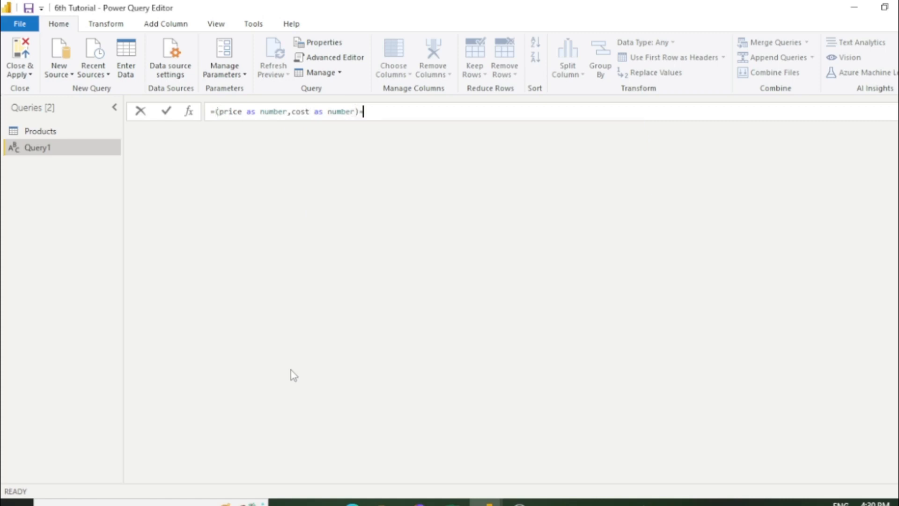
pyautogui.write('>')
pyautogui.write('price')
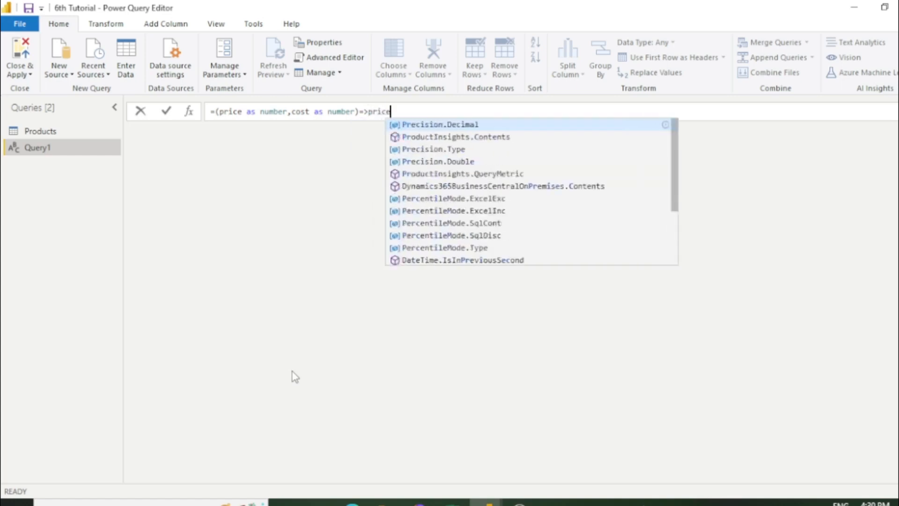
pyautogui.write('-cost')
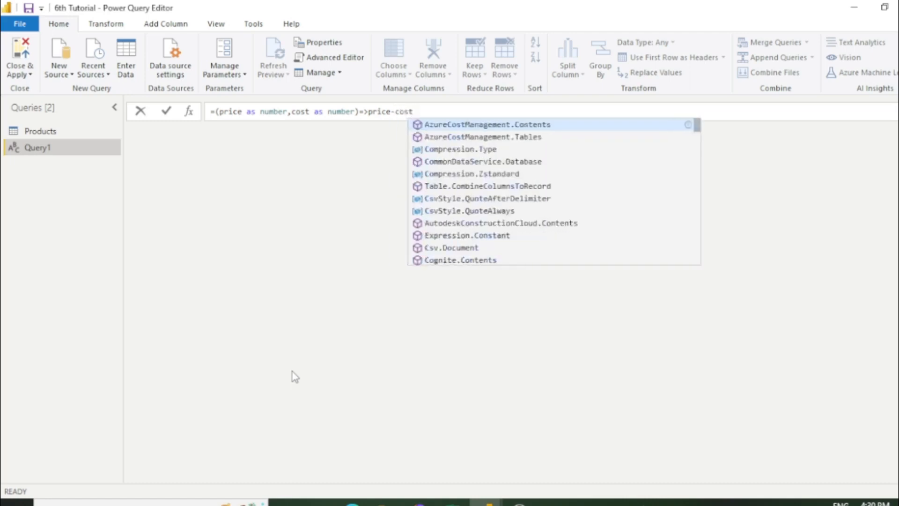
pyautogui.press('Escape')
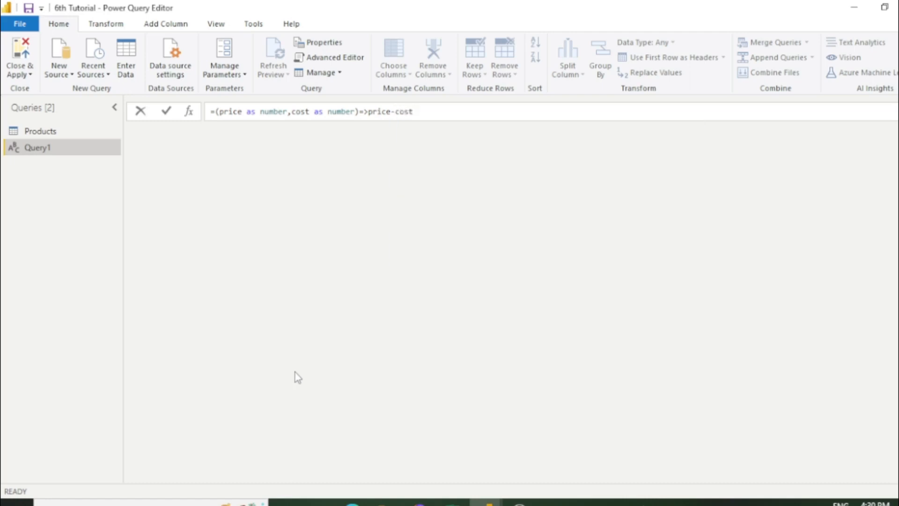
pyautogui.press('Return')
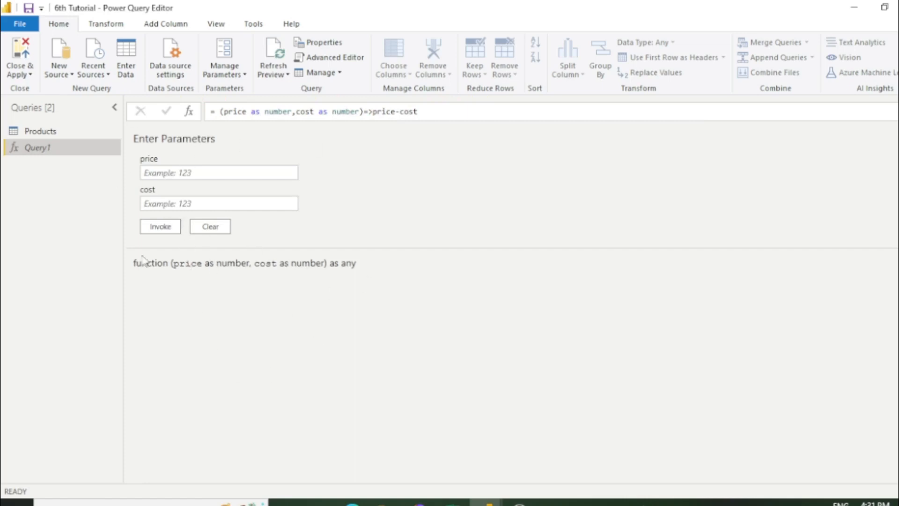
# Step: Start invoking a custom function on the Products query, naming the new column Sales
pyautogui.click(40, 132)
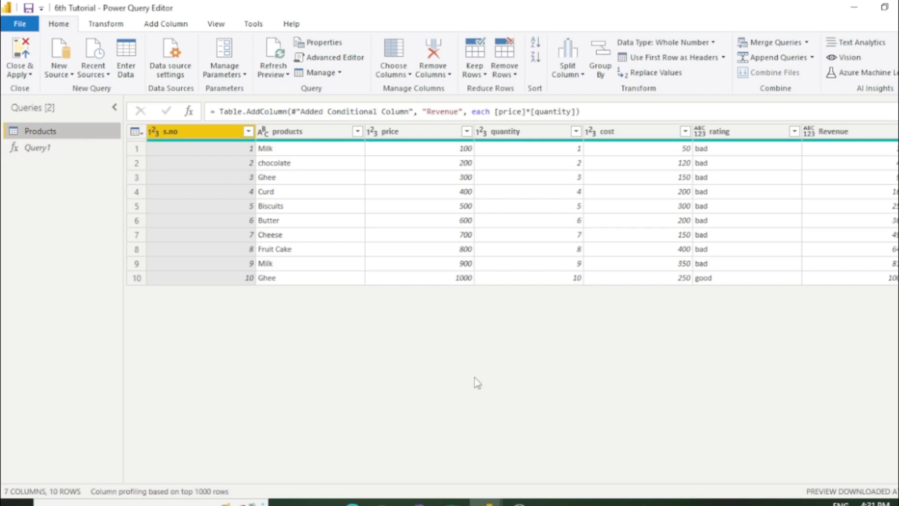
pyautogui.click(183, 26)
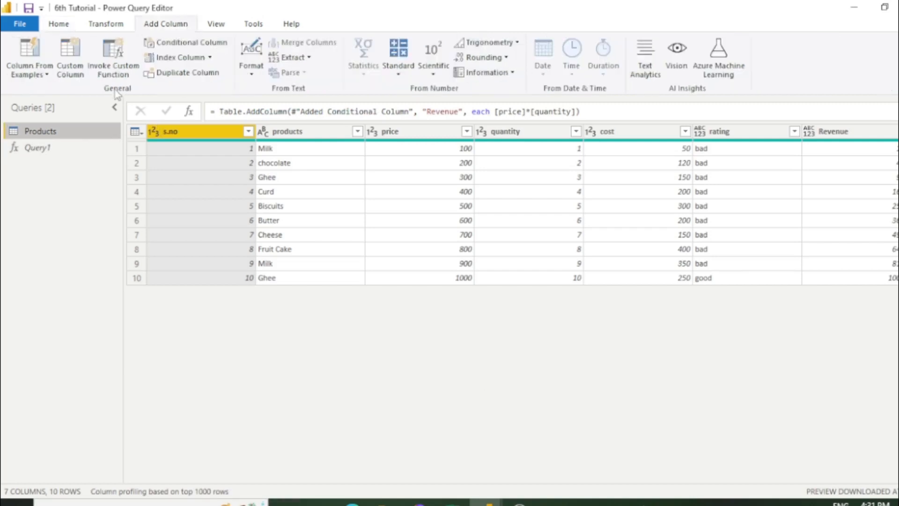
pyautogui.click(120, 75)
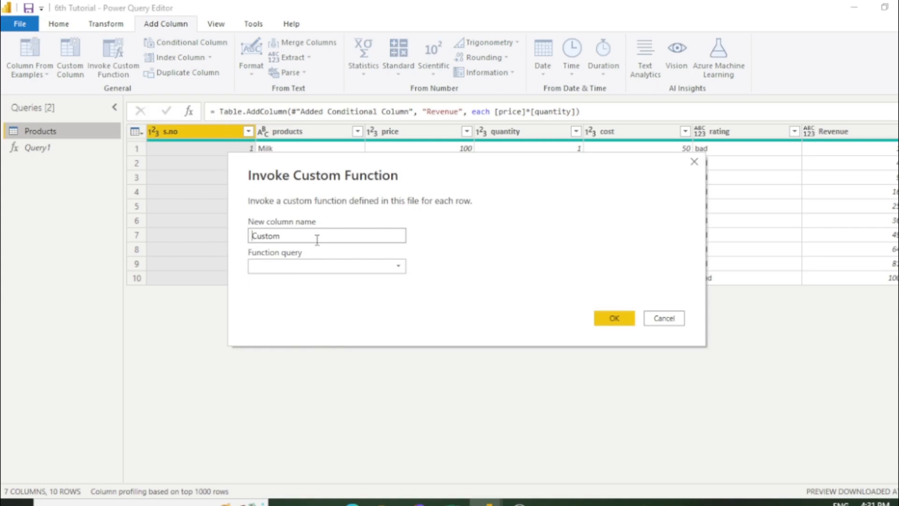
pyautogui.doubleClick(317, 240)
pyautogui.press('BackSpace')
pyautogui.write('Sales')
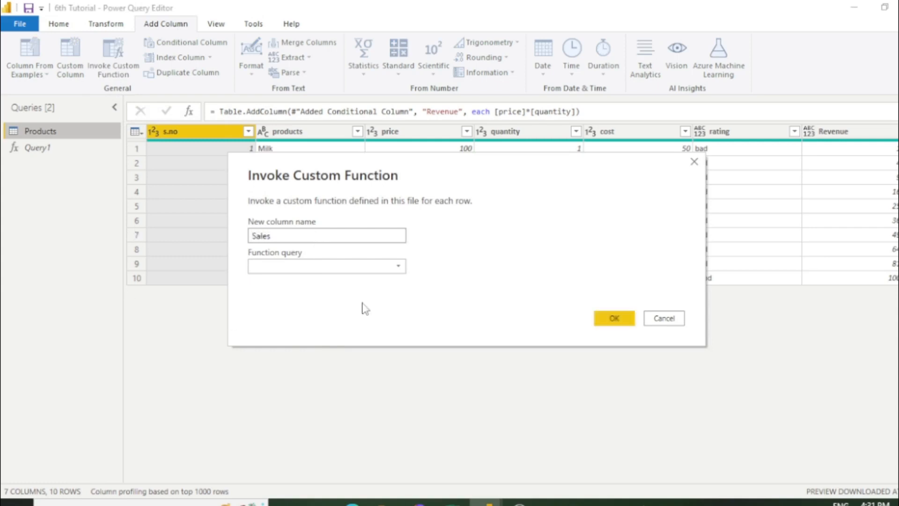
# Step: Choose Query1 as the function query and supply the price column for its price parameter
pyautogui.click(396, 266)
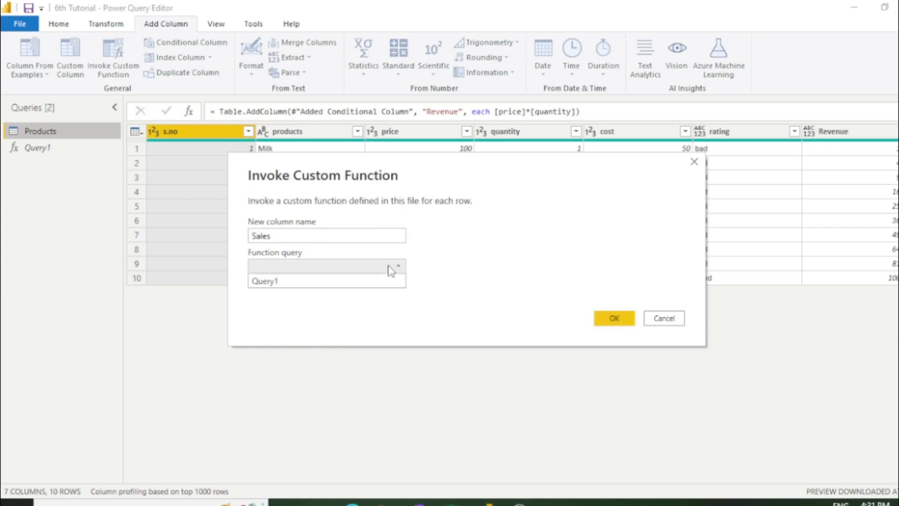
pyautogui.click(286, 283)
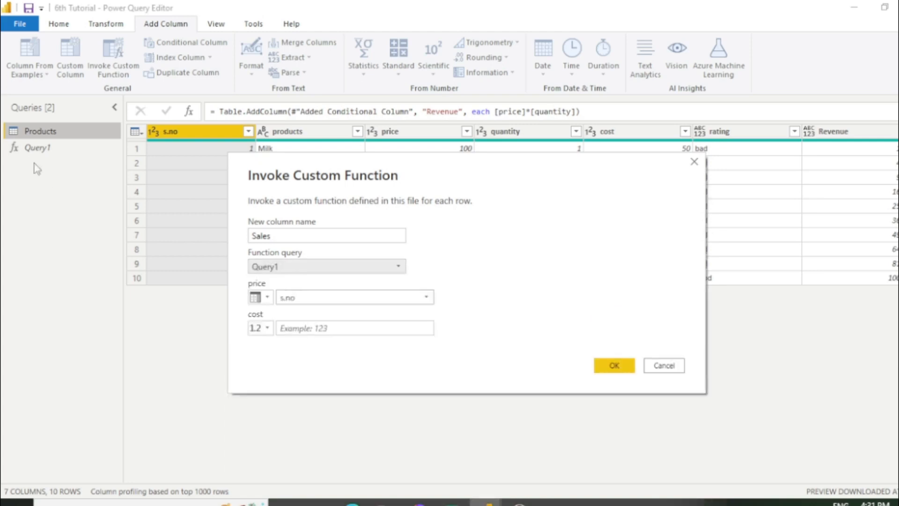
pyautogui.click(426, 297)
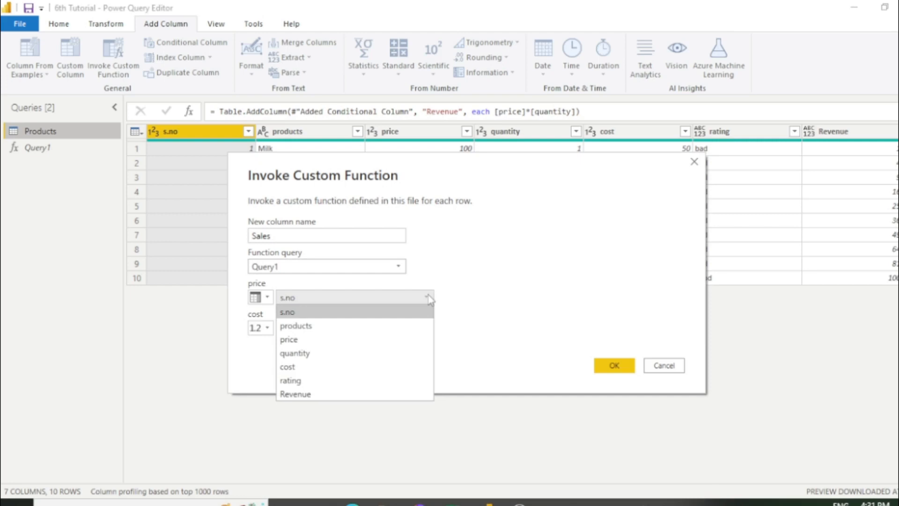
pyautogui.click(295, 341)
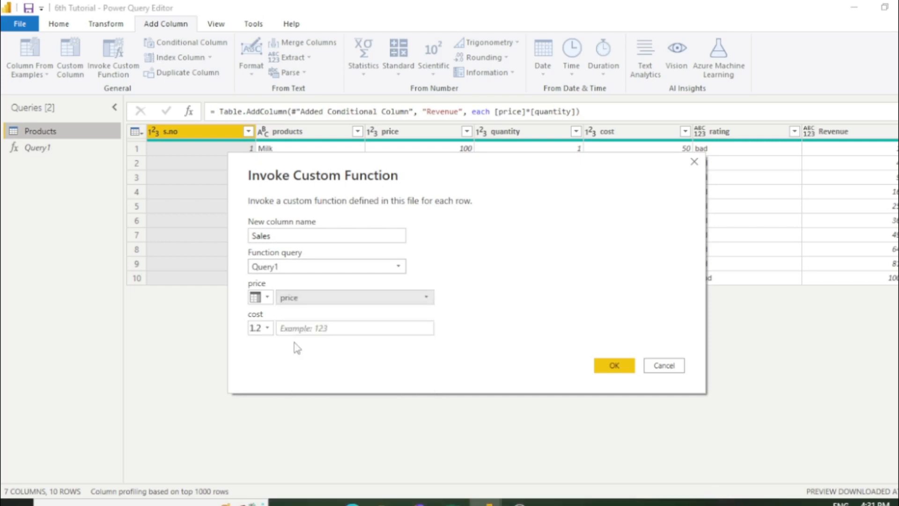
# Step: Switch the cost parameter to a column name, assign it the cost column and create the Sales column
pyautogui.click(291, 328)
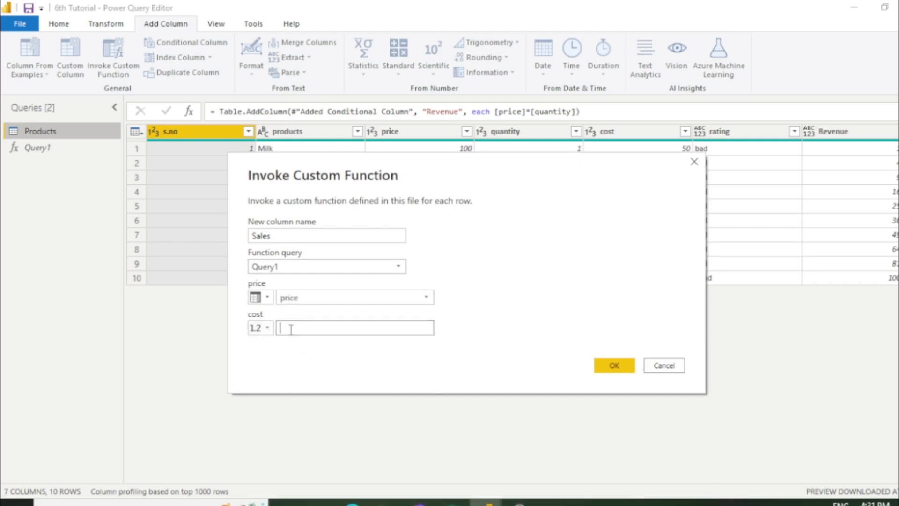
pyautogui.click(265, 327)
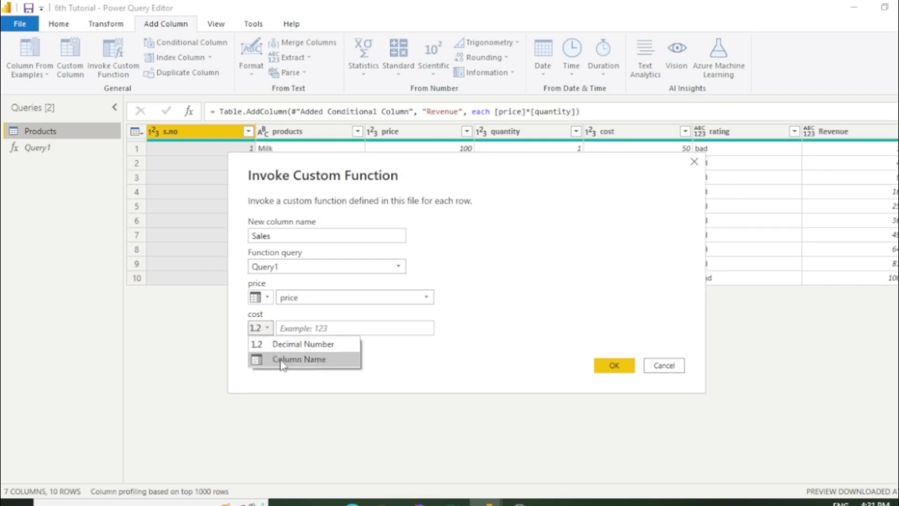
pyautogui.click(303, 360)
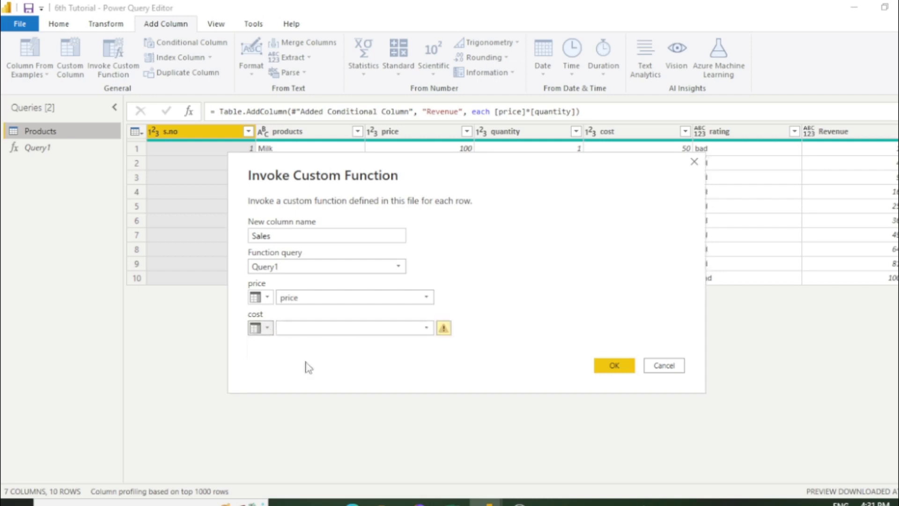
pyautogui.click(426, 327)
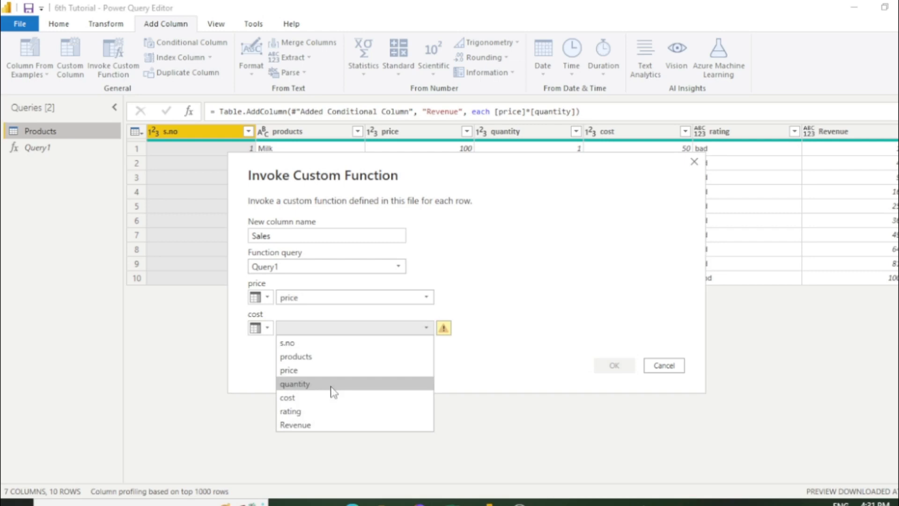
pyautogui.click(309, 399)
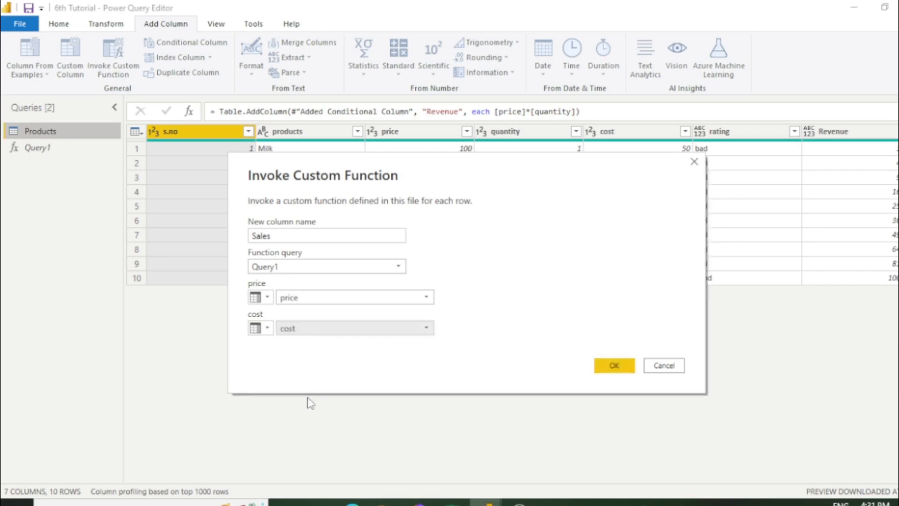
pyautogui.click(614, 367)
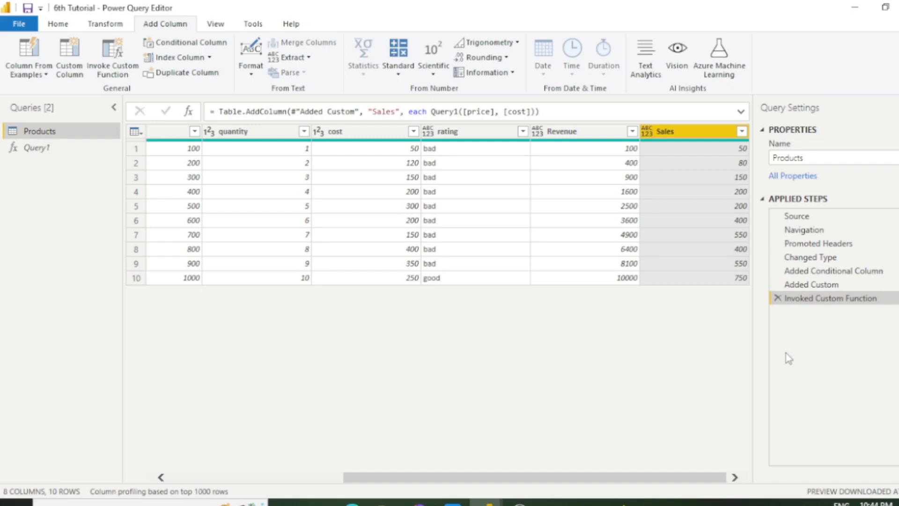
# Step: Remove the s.no column from the Products query
pyautogui.hscroll(-5, 489, 263)
pyautogui.click(489, 262)
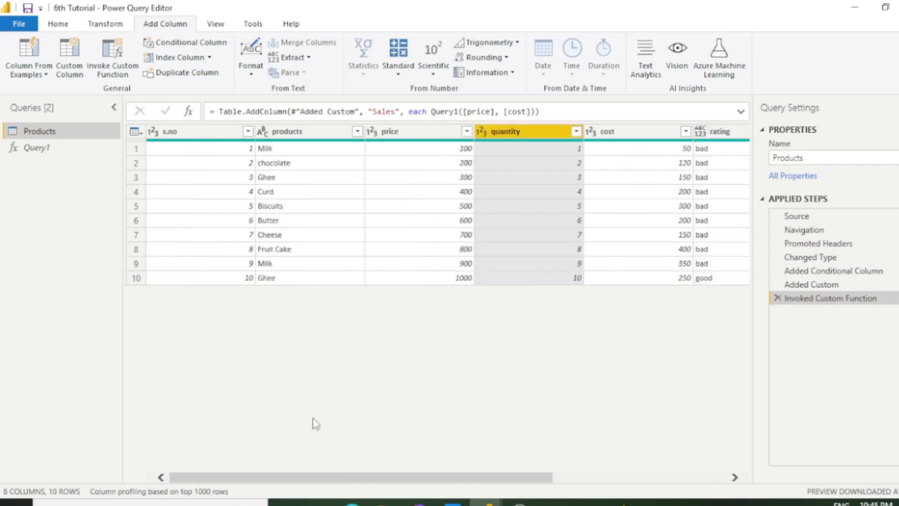
pyautogui.click(204, 136)
pyautogui.rightClick(204, 139)
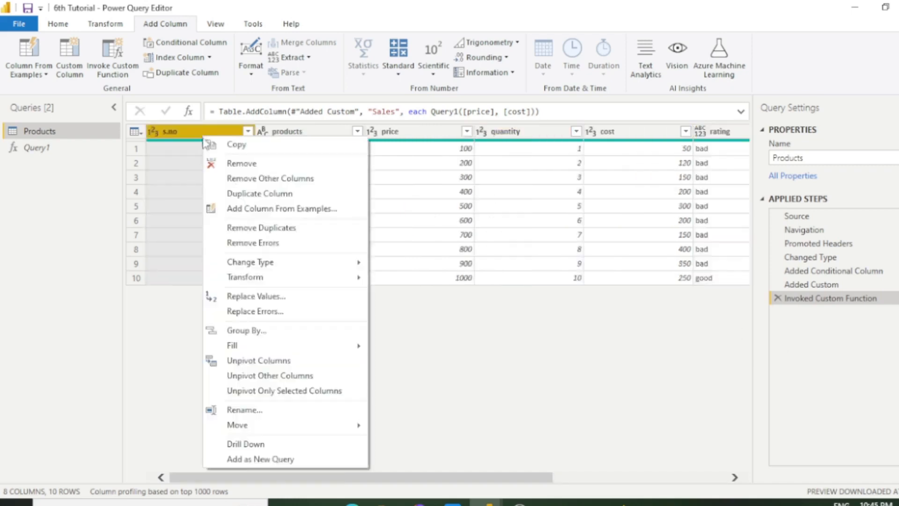
pyautogui.click(212, 164)
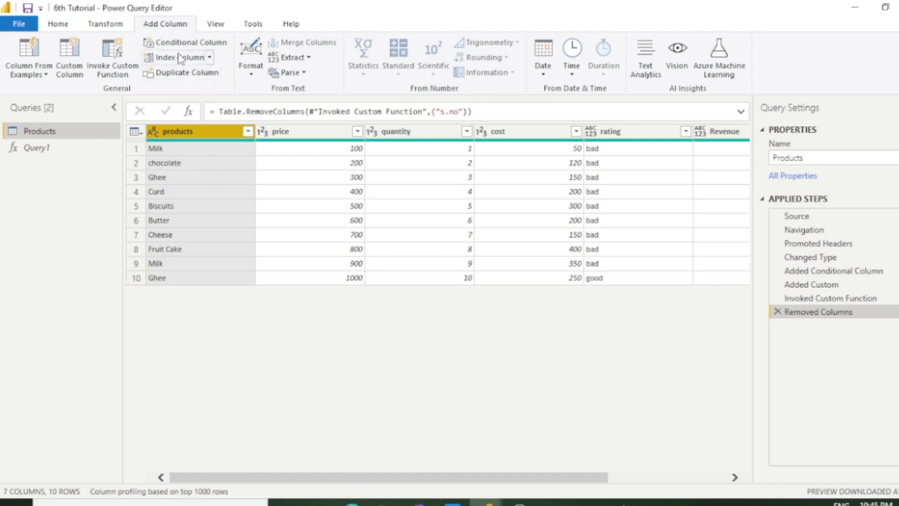
# Step: Add an index column starting from 1 and move it to the beginning of the Products table
pyautogui.click(209, 58)
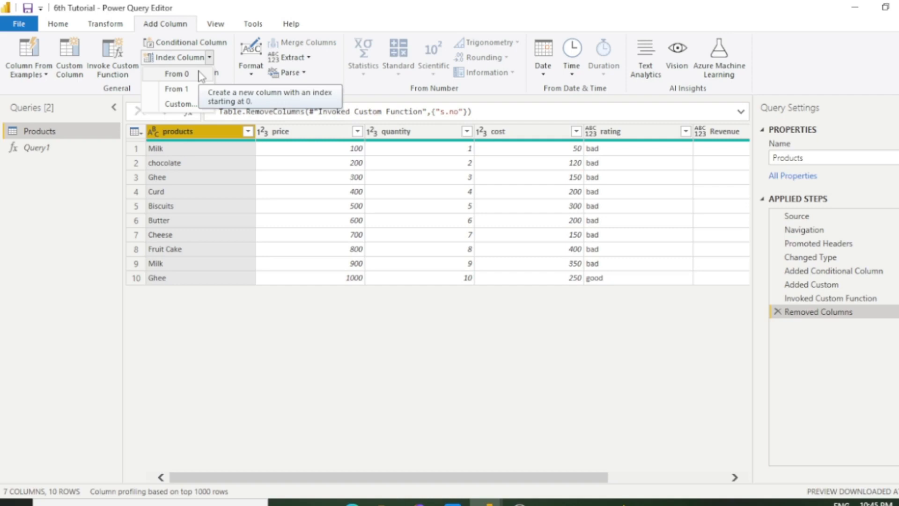
pyautogui.click(190, 89)
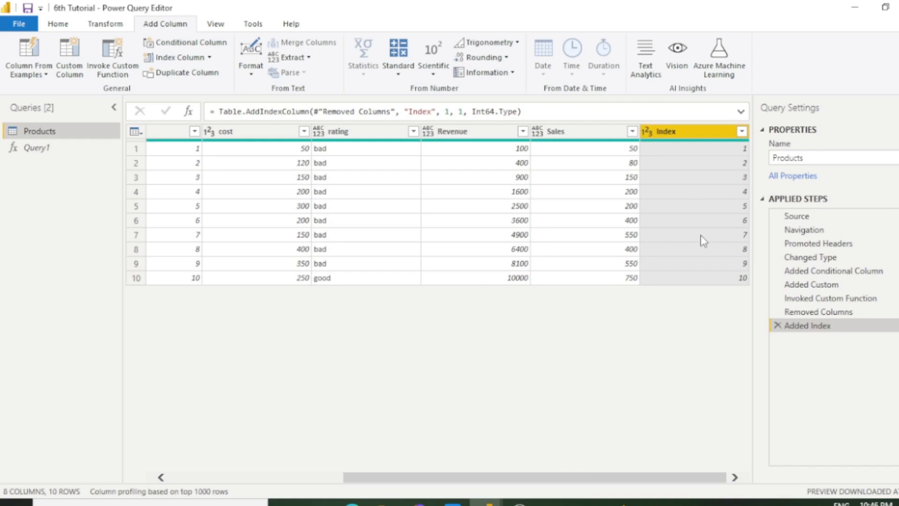
pyautogui.rightClick(673, 137)
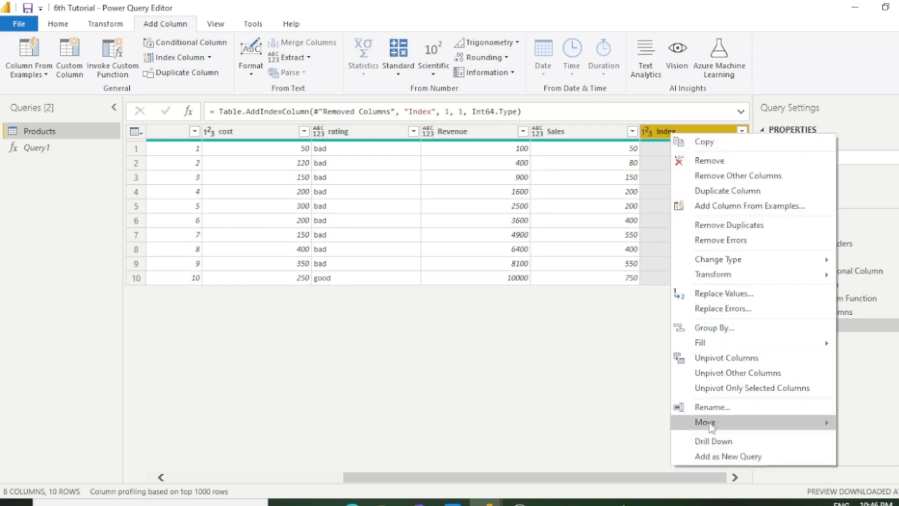
pyautogui.moveTo(711, 427)
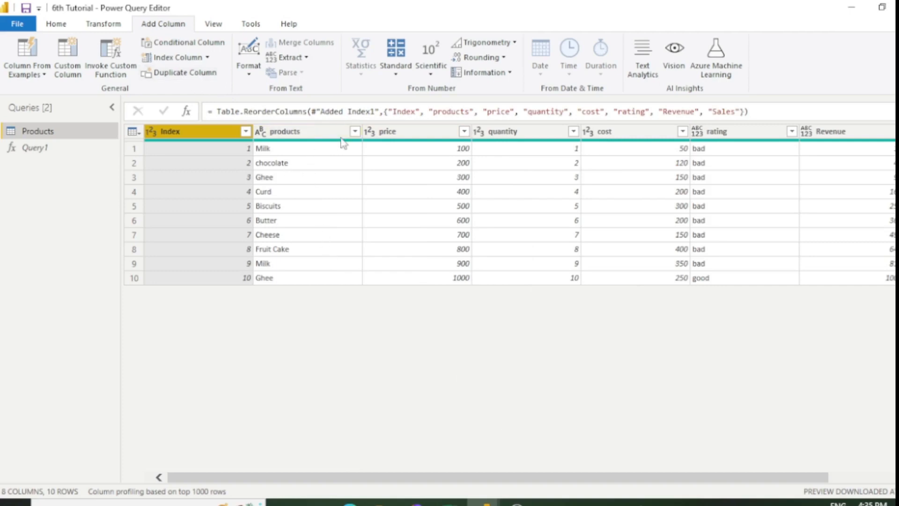
# Step: Duplicate the products column in the Products query
pyautogui.click(311, 133)
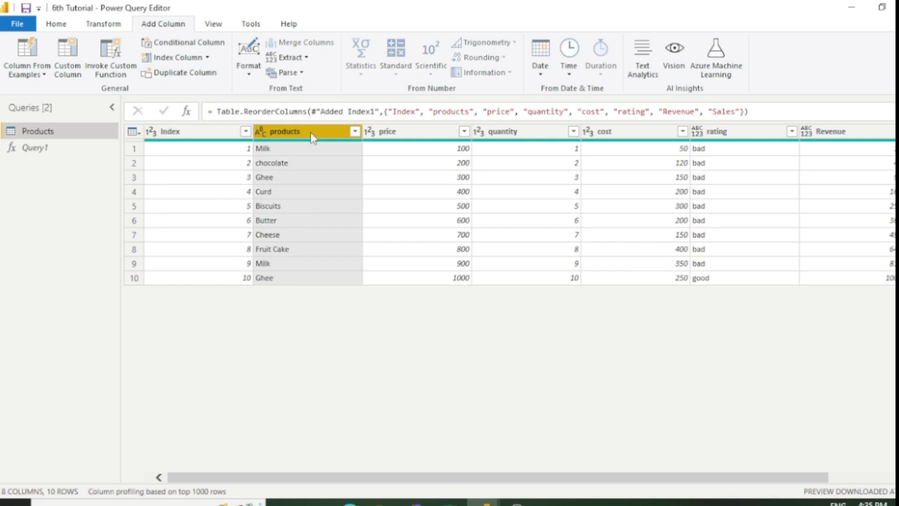
pyautogui.click(190, 72)
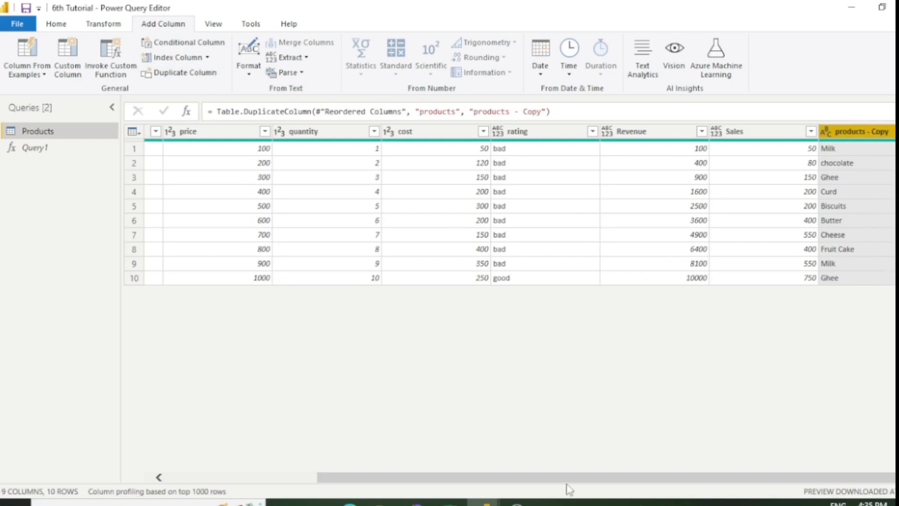
pyautogui.moveTo(571, 477); pyautogui.dragTo(327, 454)
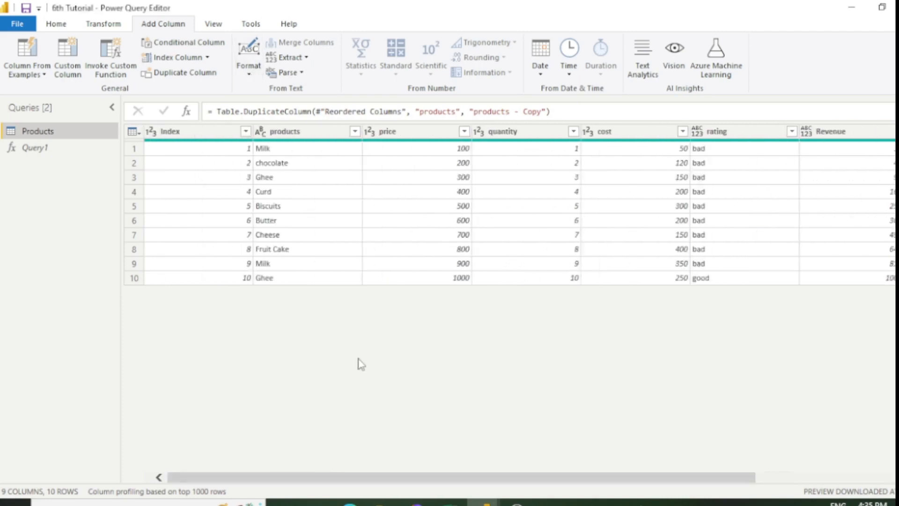